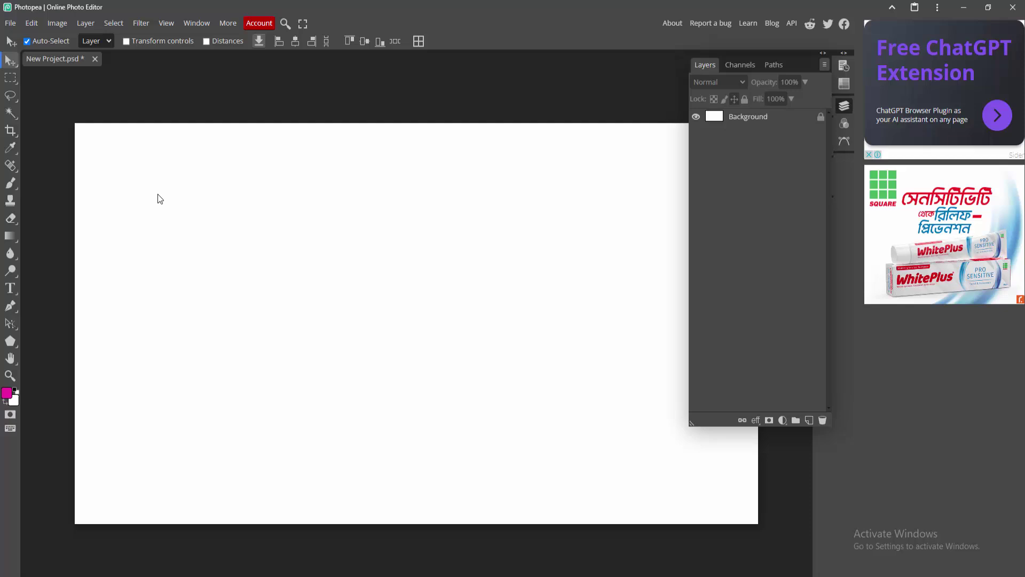
Place Screenshot_1 from the Desktop into the blank project with Open & Place.
{"action": "left_click", "coordinate": [11, 23]}
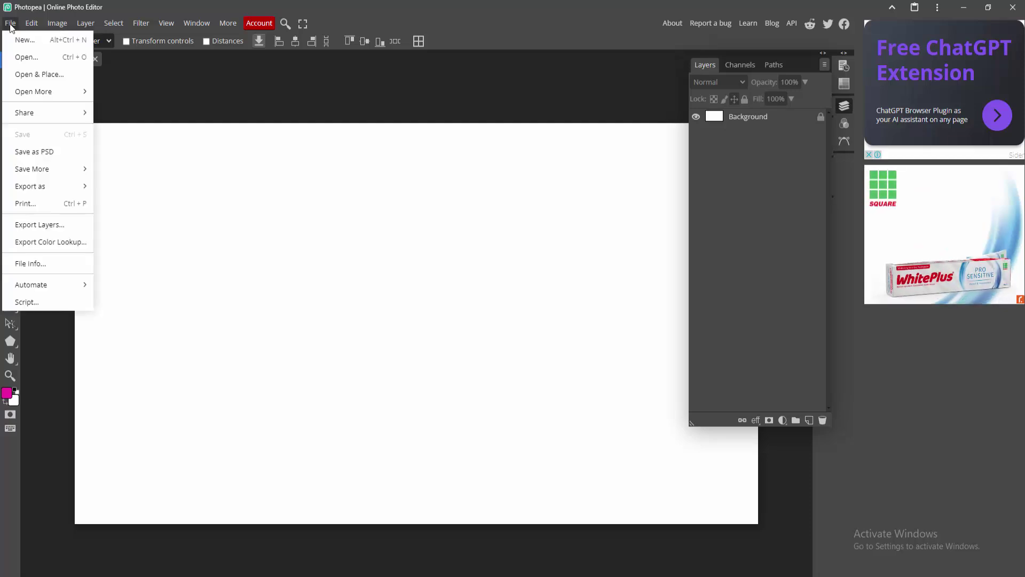
{"action": "left_click", "coordinate": [27, 72]}
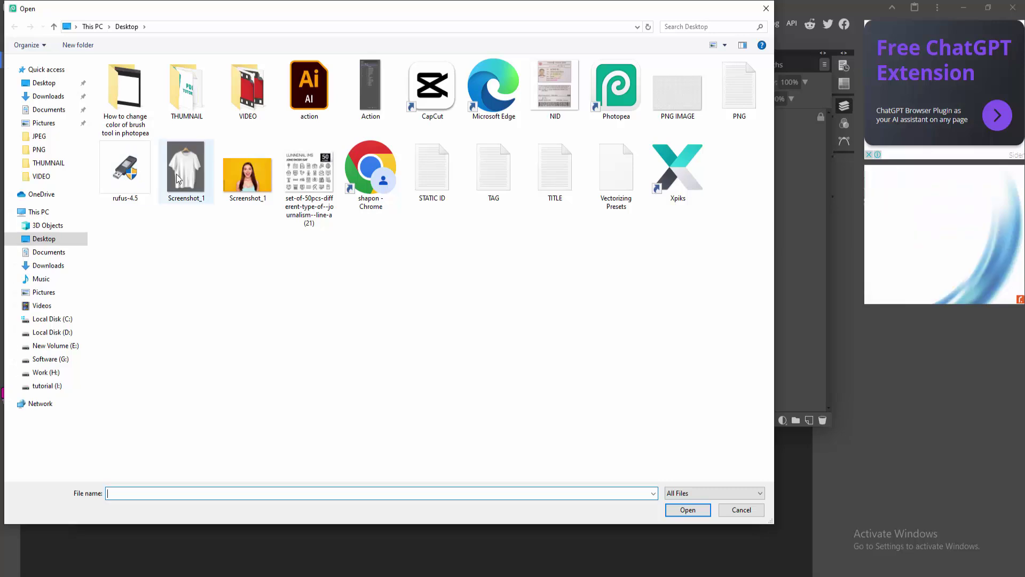
{"action": "left_click", "coordinate": [178, 178]}
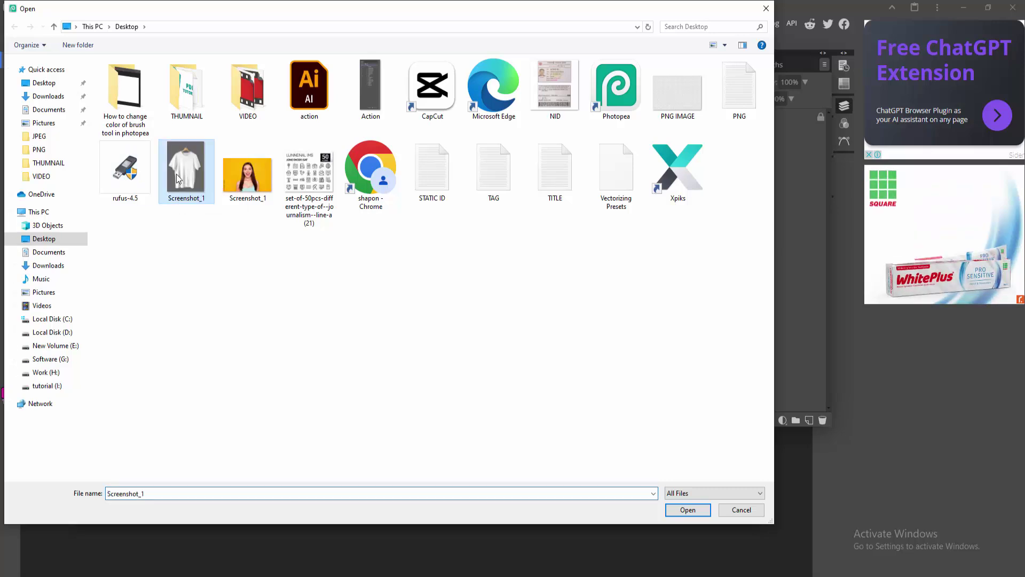
{"action": "left_click", "coordinate": [688, 510]}
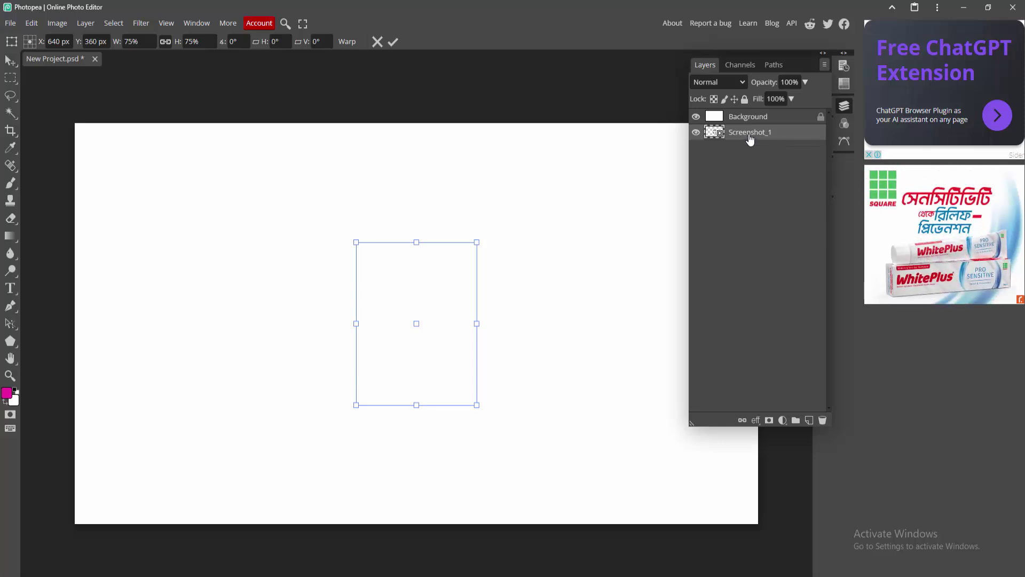
Move the Screenshot_1 layer above Background, then enlarge and reposition it to fill the canvas.
{"action": "left_click_drag", "start_coordinate": [749, 135], "coordinate": [749, 114]}
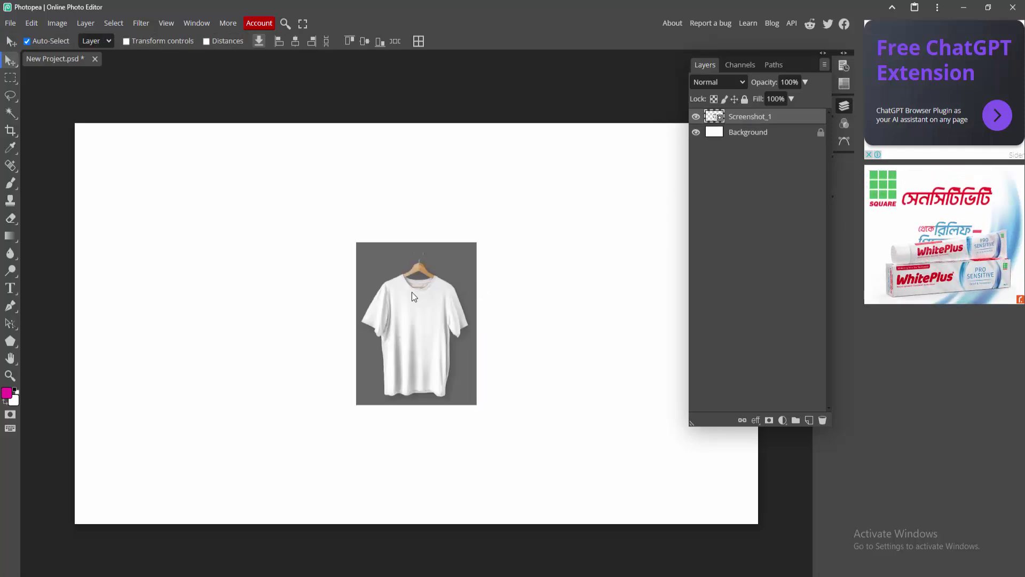
{"action": "key", "text": "ctrl+t"}
{"action": "left_click_drag", "start_coordinate": [477, 241], "coordinate": [561, 124]}
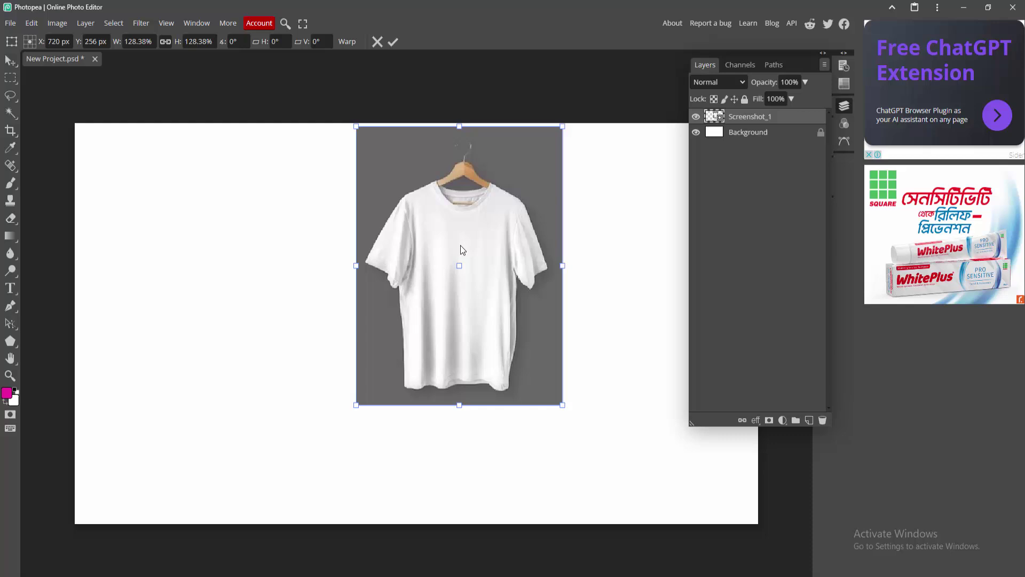
{"action": "left_click_drag", "start_coordinate": [461, 245], "coordinate": [318, 337]}
{"action": "left_click_drag", "start_coordinate": [440, 207], "coordinate": [493, 161]}
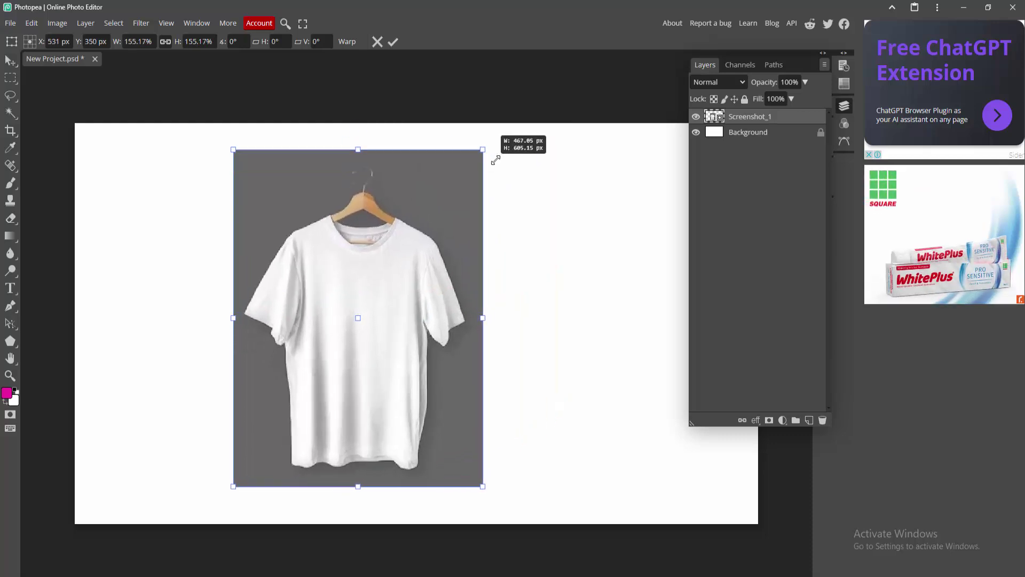
{"action": "left_click", "coordinate": [393, 41]}
{"action": "left_click_drag", "start_coordinate": [405, 208], "coordinate": [416, 205]}
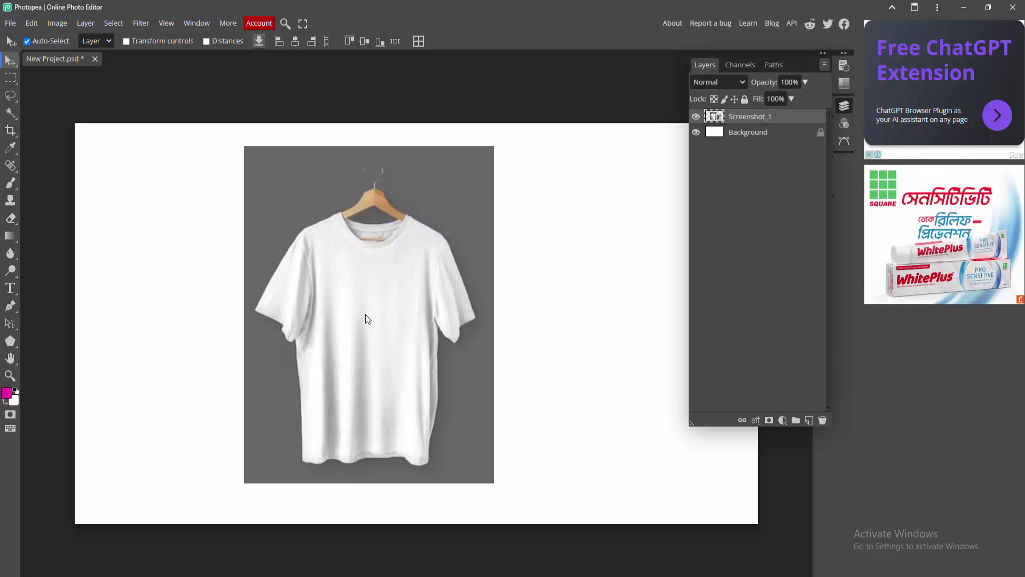
Select the whole white T-shirt, including sleeves, side slivers and collar, with the Magic Wand.
{"action": "left_click", "coordinate": [13, 113]}
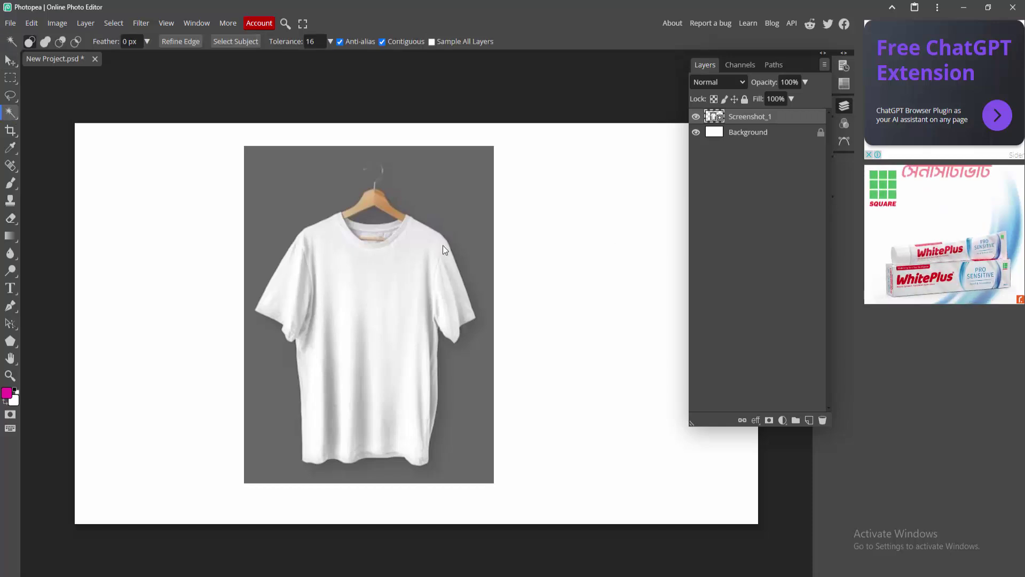
{"action": "left_click", "coordinate": [393, 292]}
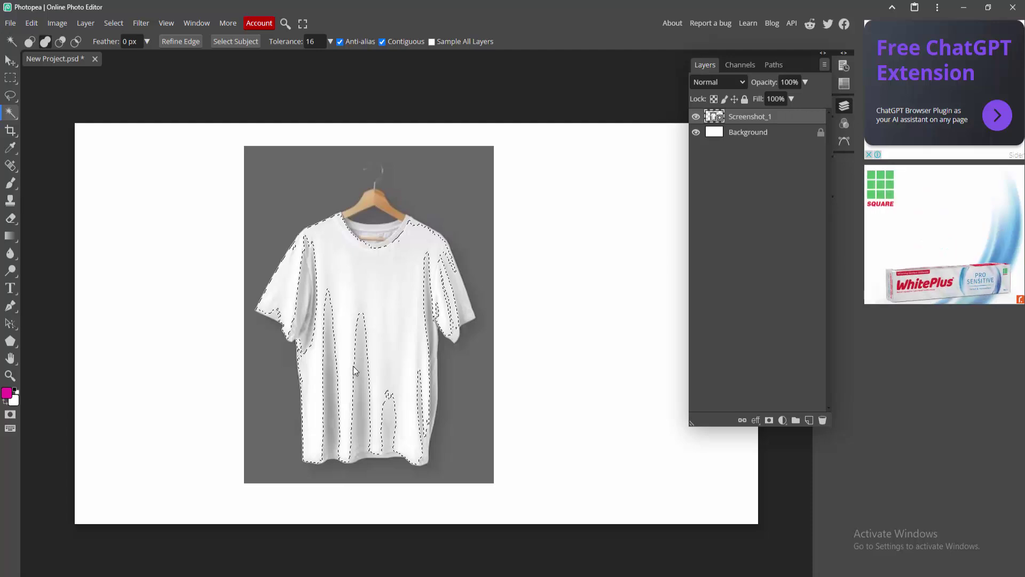
{"action": "left_click", "coordinate": [358, 394], "text": "shift"}
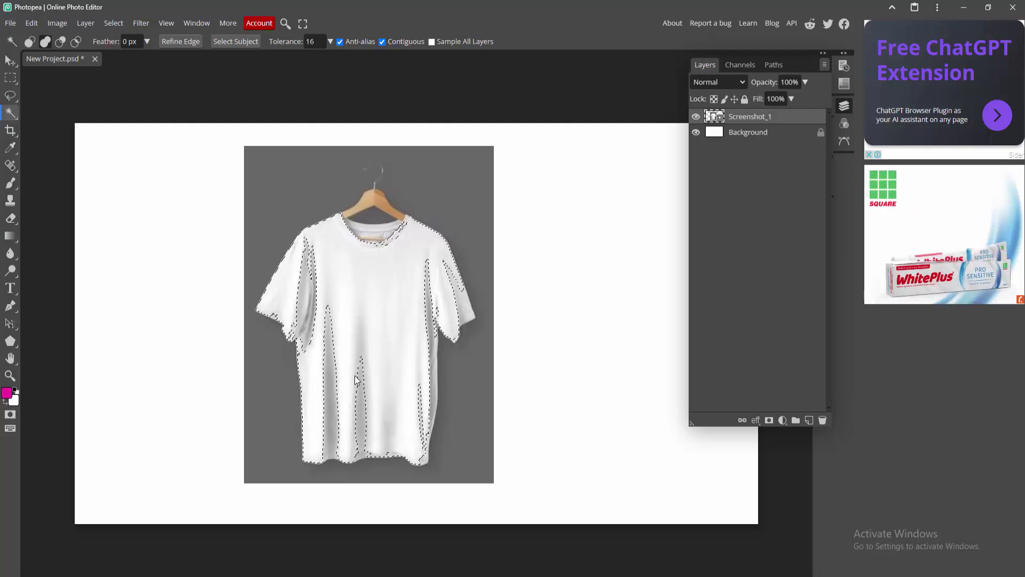
{"action": "left_click", "coordinate": [334, 407], "text": "shift"}
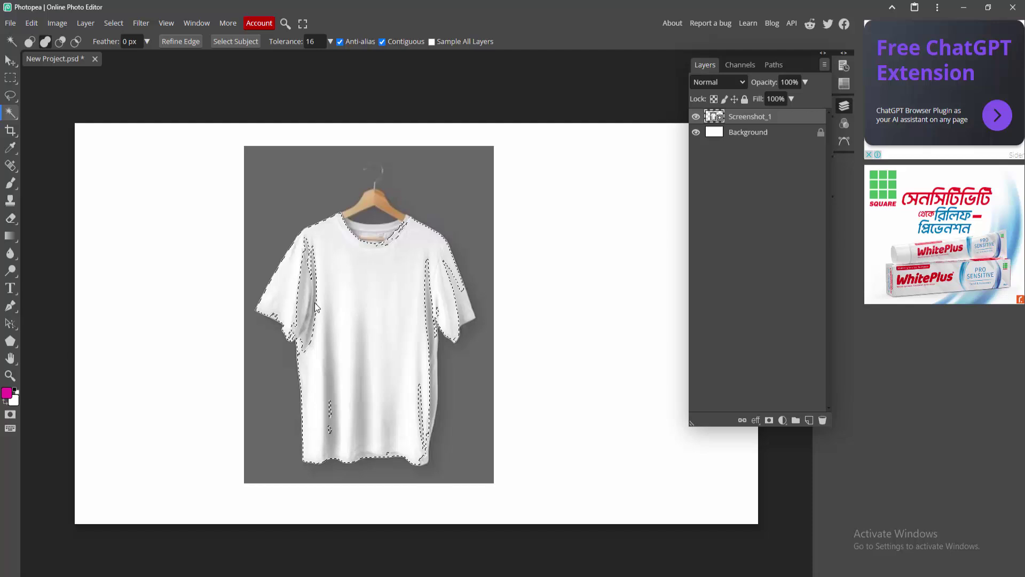
{"action": "left_click", "coordinate": [303, 322], "text": "shift"}
{"action": "left_click", "coordinate": [425, 238], "text": "shift"}
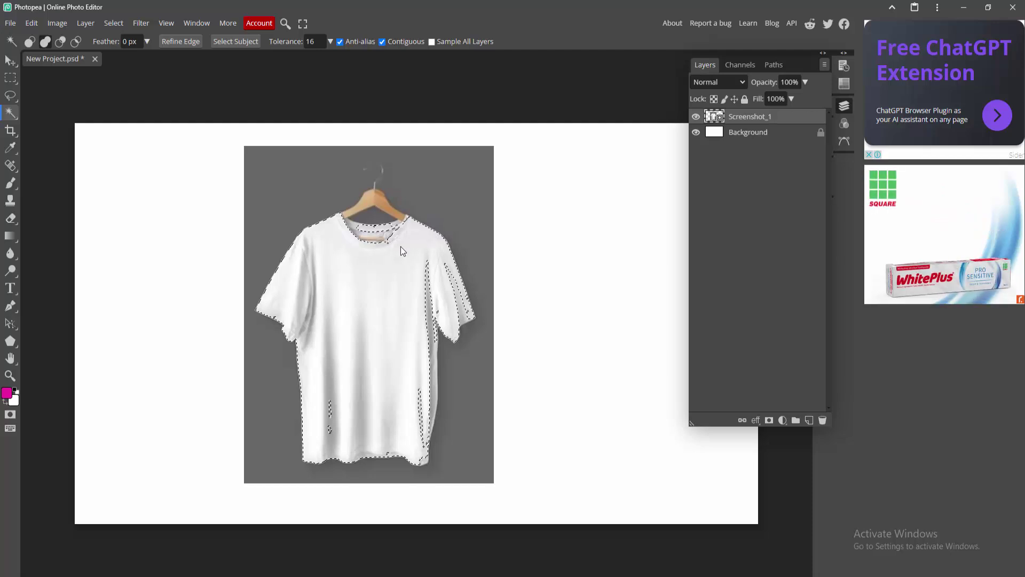
{"action": "left_click", "coordinate": [369, 240], "text": "shift"}
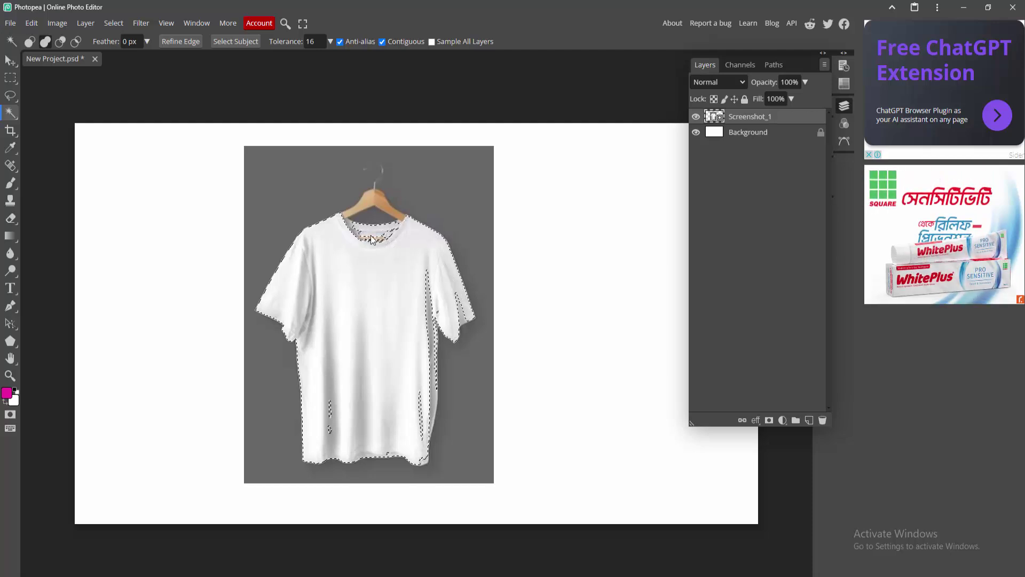
{"action": "left_click", "coordinate": [427, 306], "text": "shift"}
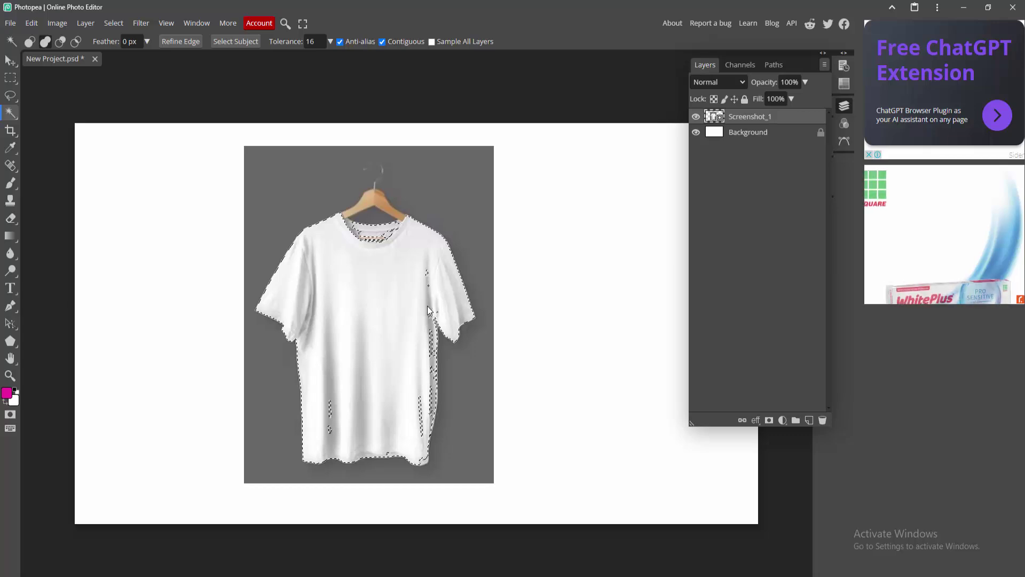
{"action": "left_click", "coordinate": [425, 275], "text": "shift"}
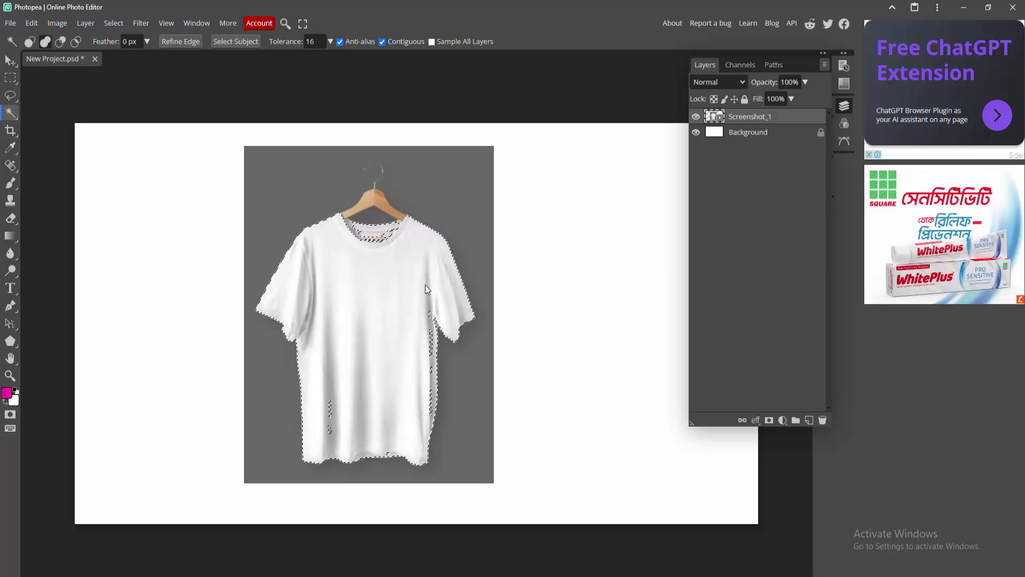
{"action": "left_click", "coordinate": [430, 343], "text": "shift"}
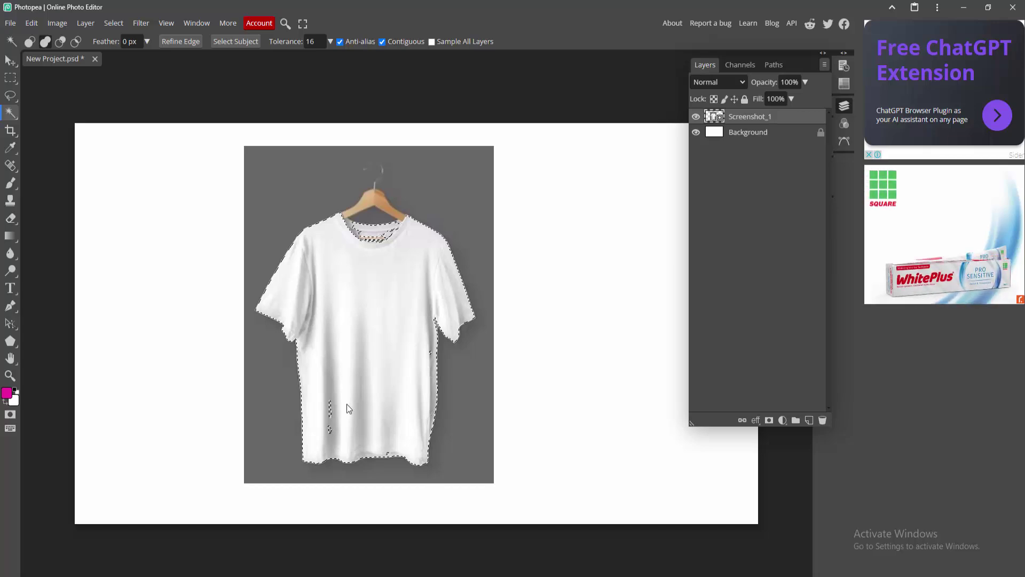
{"action": "left_click", "coordinate": [329, 427], "text": "shift"}
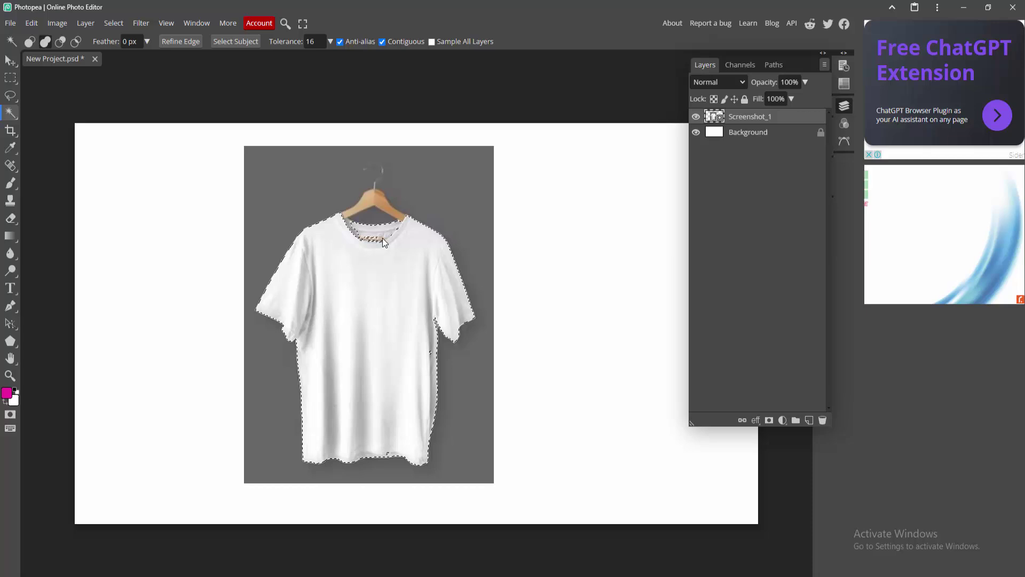
{"action": "left_click", "coordinate": [380, 240], "text": "shift"}
{"action": "left_click", "coordinate": [360, 235], "text": "shift"}
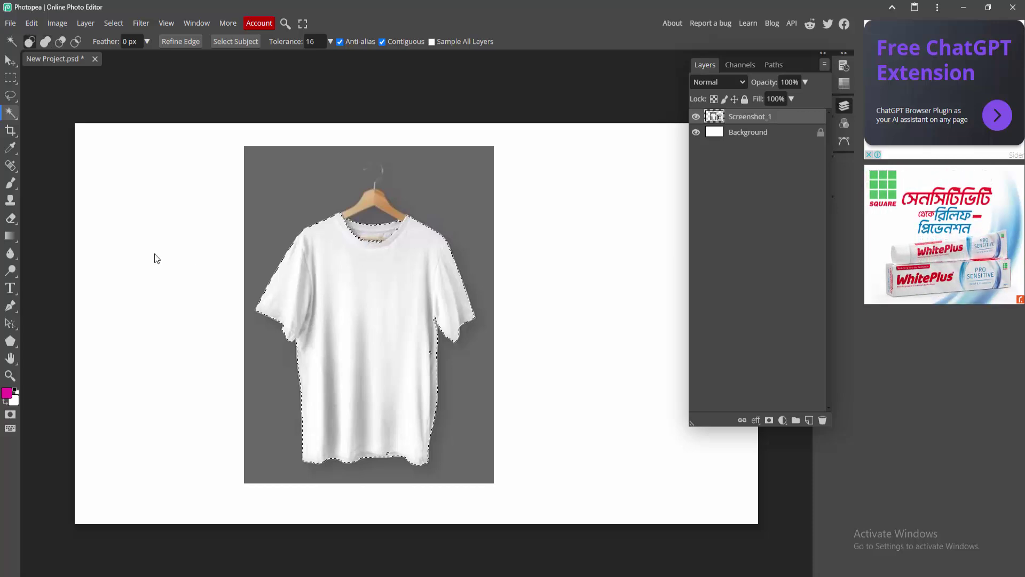
Set the foreground colour to a light violet.
{"action": "left_click", "coordinate": [6, 392]}
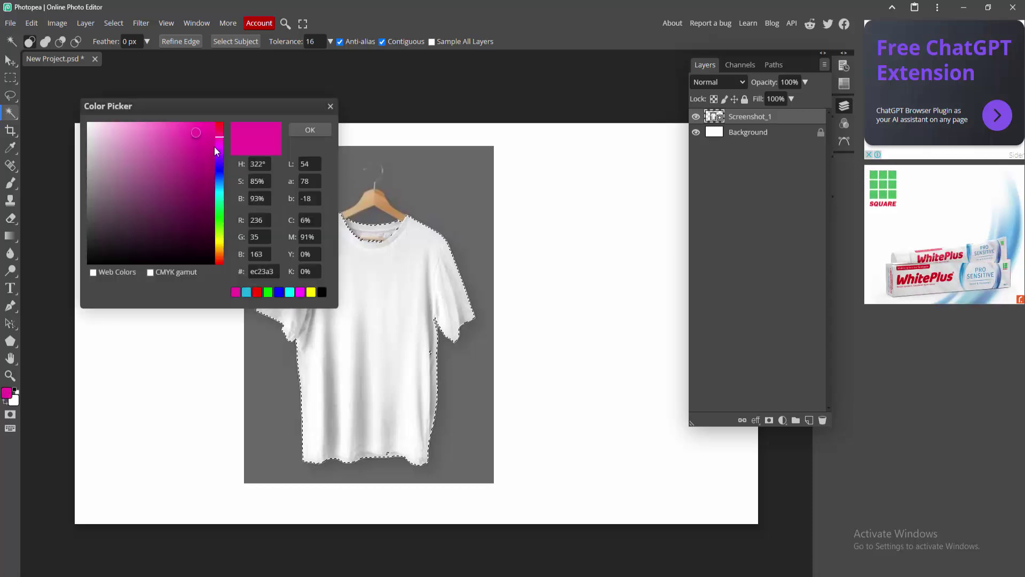
{"action": "left_click", "coordinate": [216, 163]}
{"action": "left_click", "coordinate": [157, 139]}
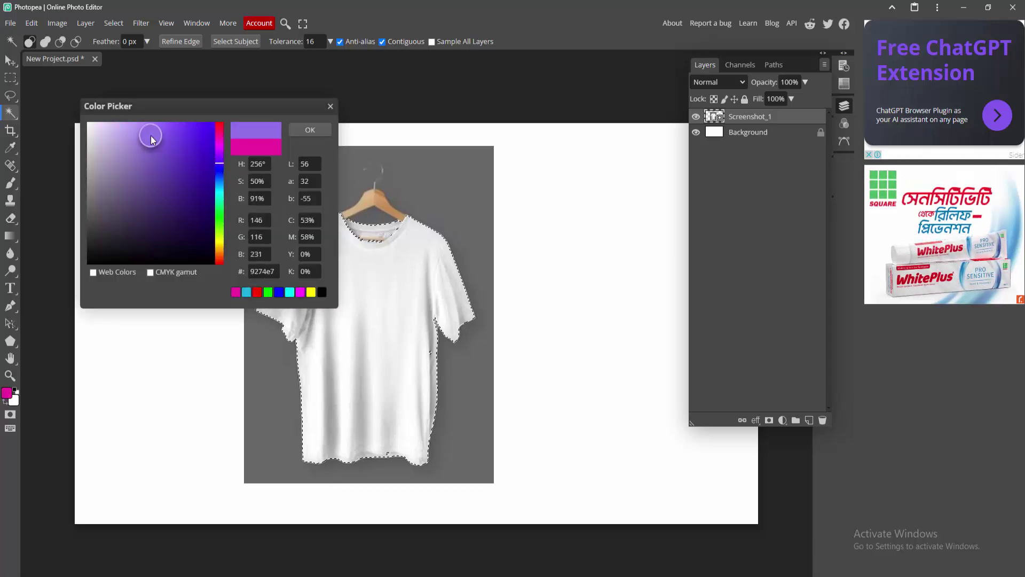
{"action": "left_click", "coordinate": [308, 129]}
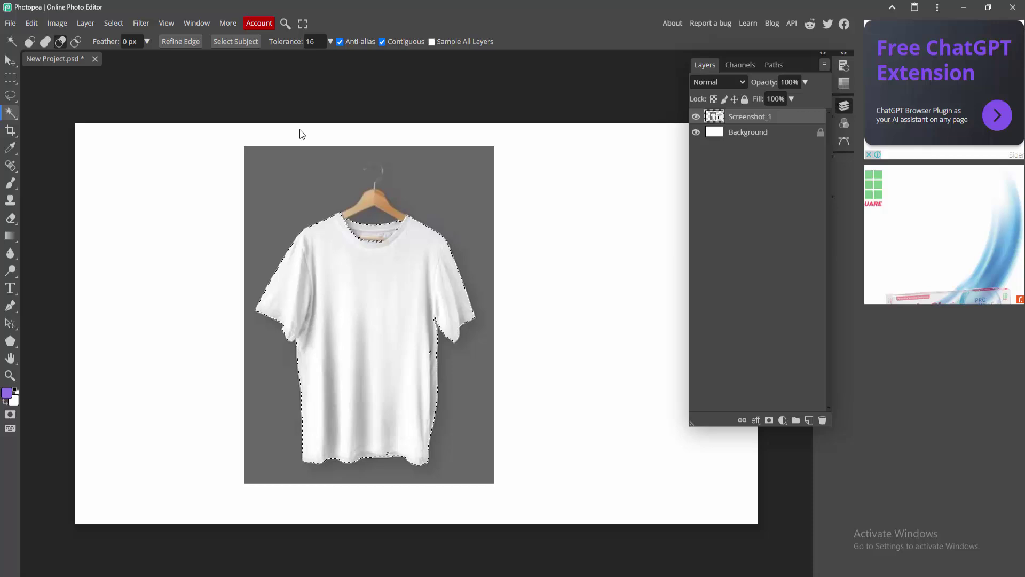
Add Layer 1, fill the shirt selection with violet, and clip it to Screenshot_1.
{"action": "left_click", "coordinate": [808, 421]}
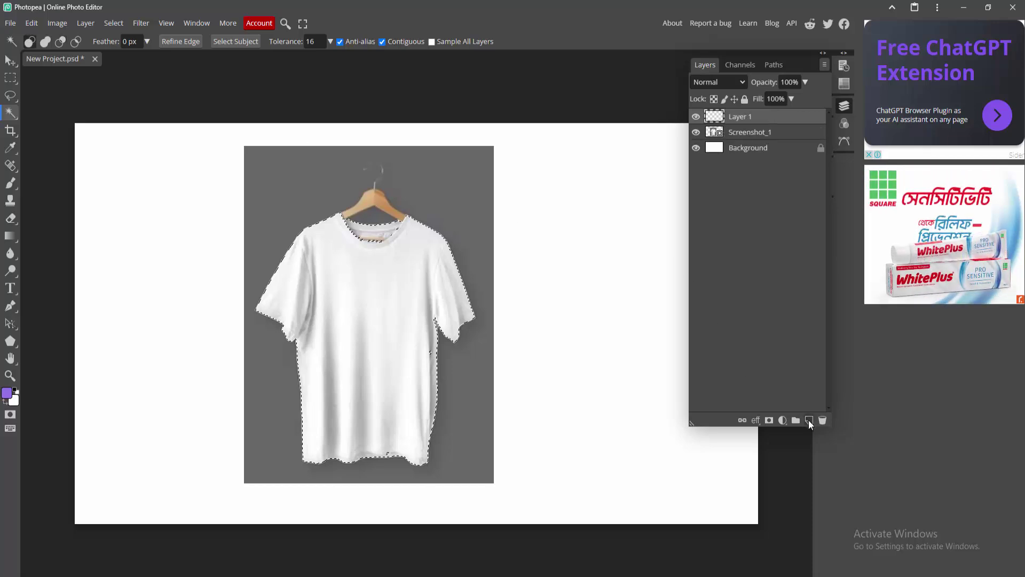
{"action": "key", "text": "alt+BackSpace"}
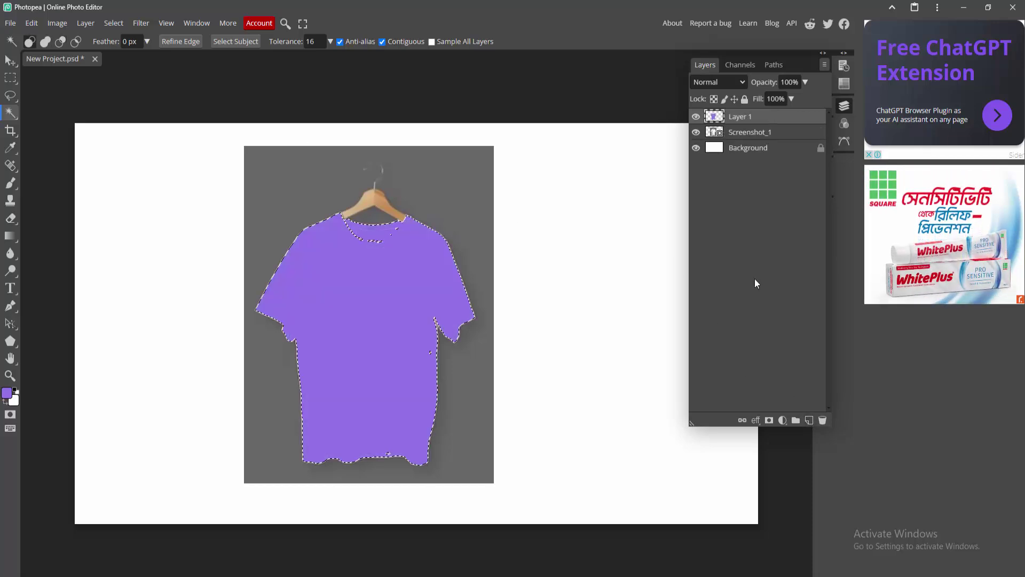
{"action": "right_click", "coordinate": [746, 118]}
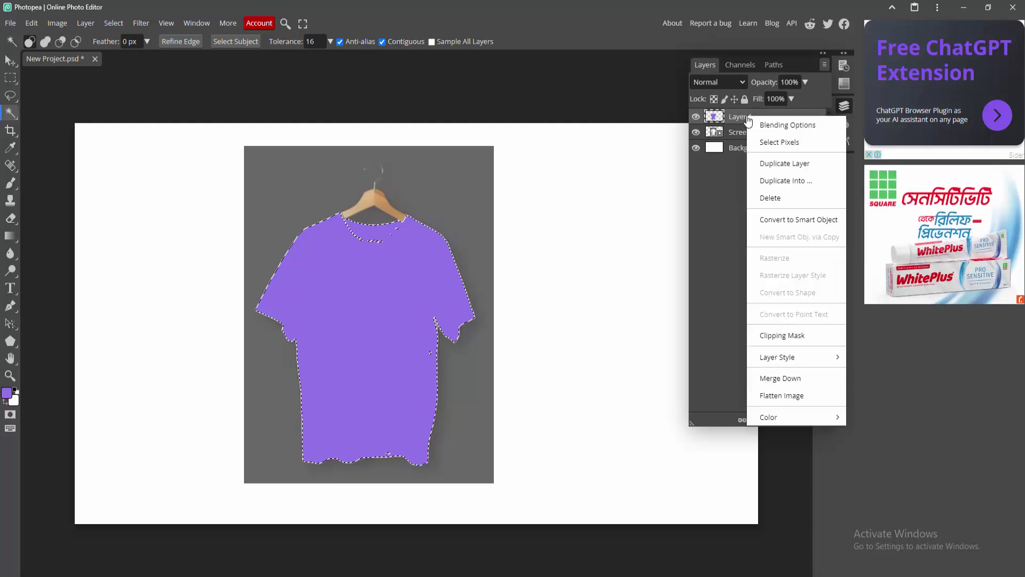
{"action": "left_click", "coordinate": [789, 334]}
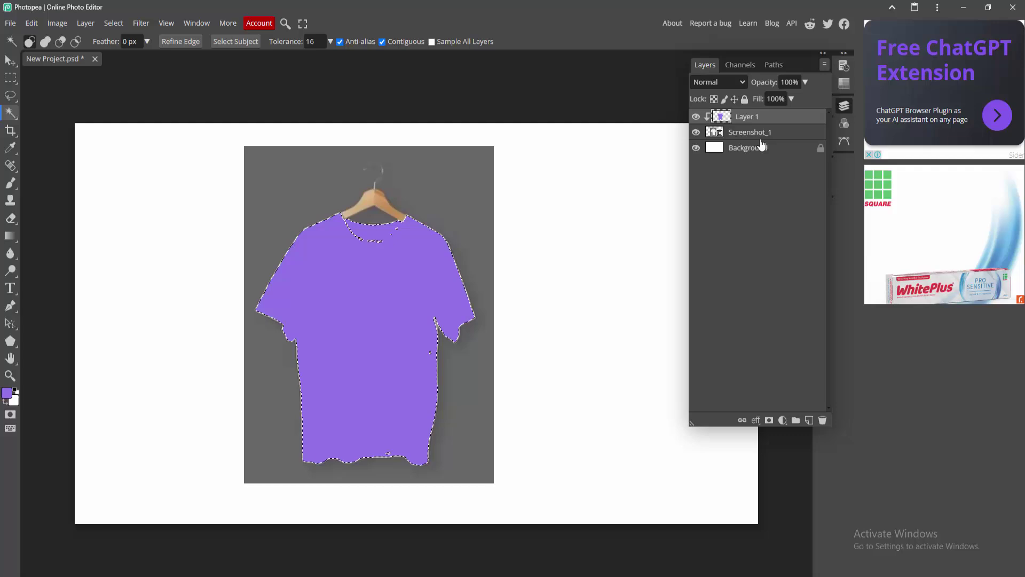
Set Layer 1's blend mode to Multiply, deselect, and switch to the Move tool.
{"action": "left_click", "coordinate": [728, 81]}
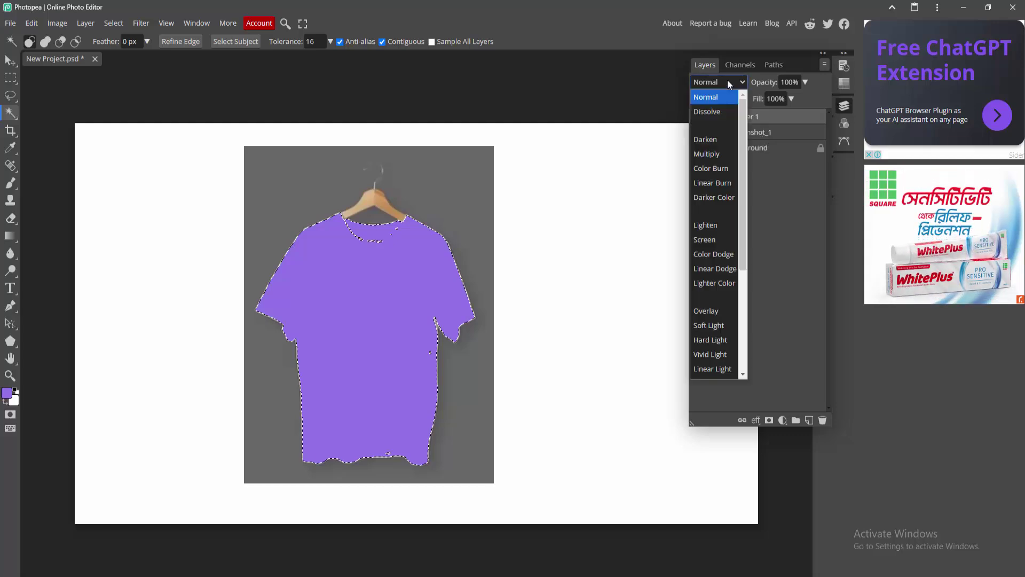
{"action": "left_click", "coordinate": [720, 153]}
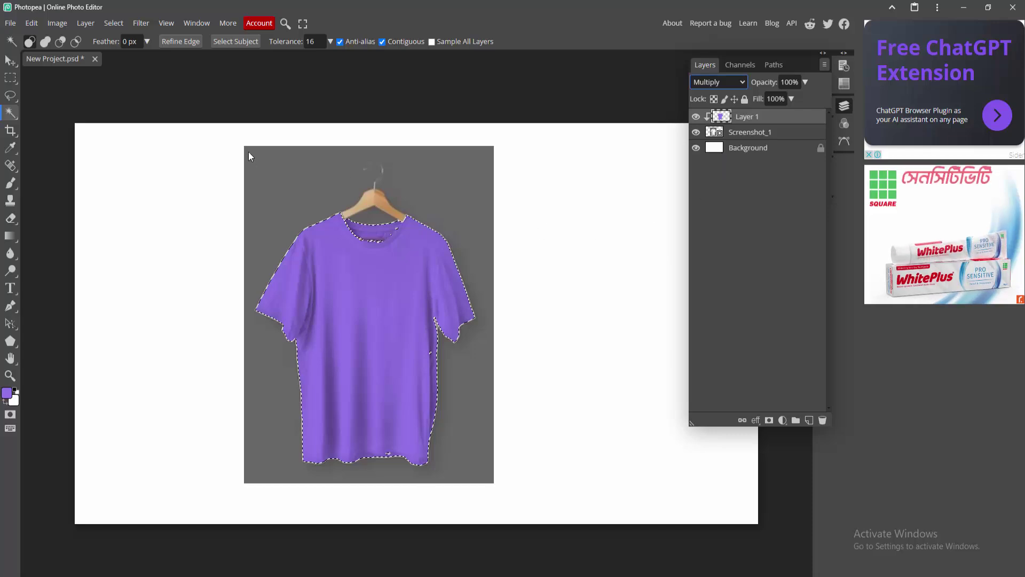
{"action": "key", "text": "ctrl+d"}
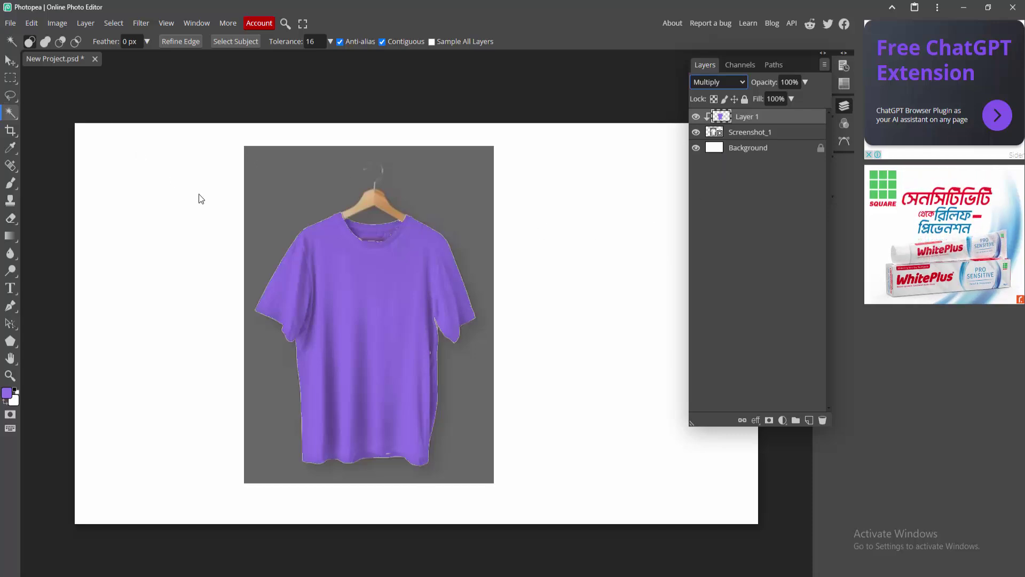
{"action": "key", "text": "v"}
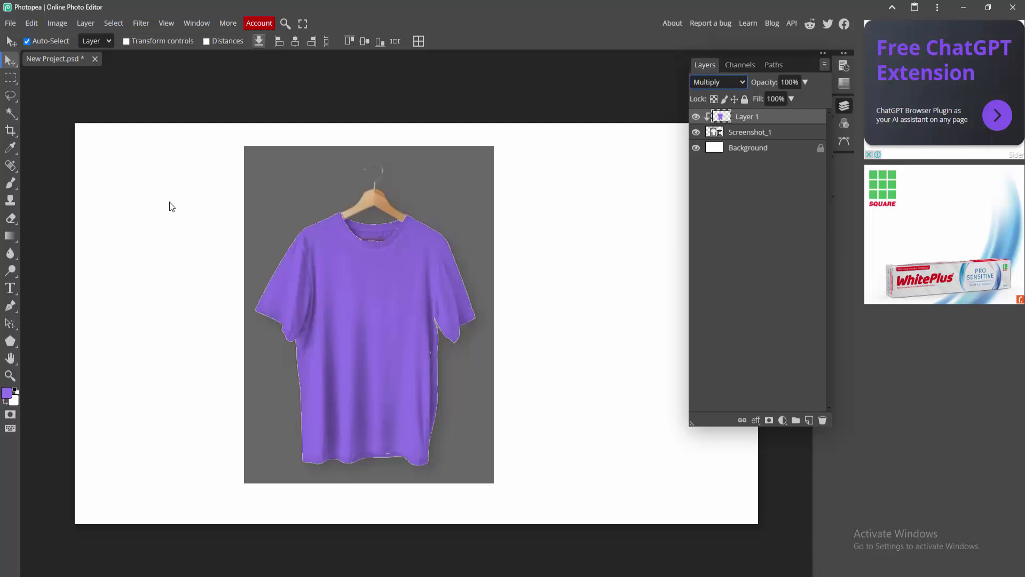